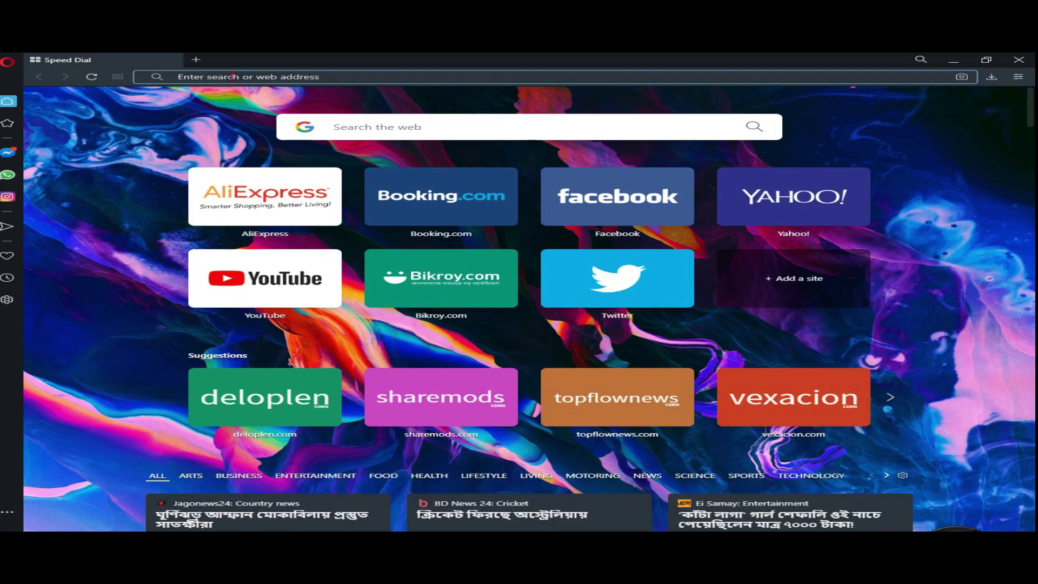
Search for the Epic Games Launcher, save its installer to the Desktop, then pause the download.
type("epic ")
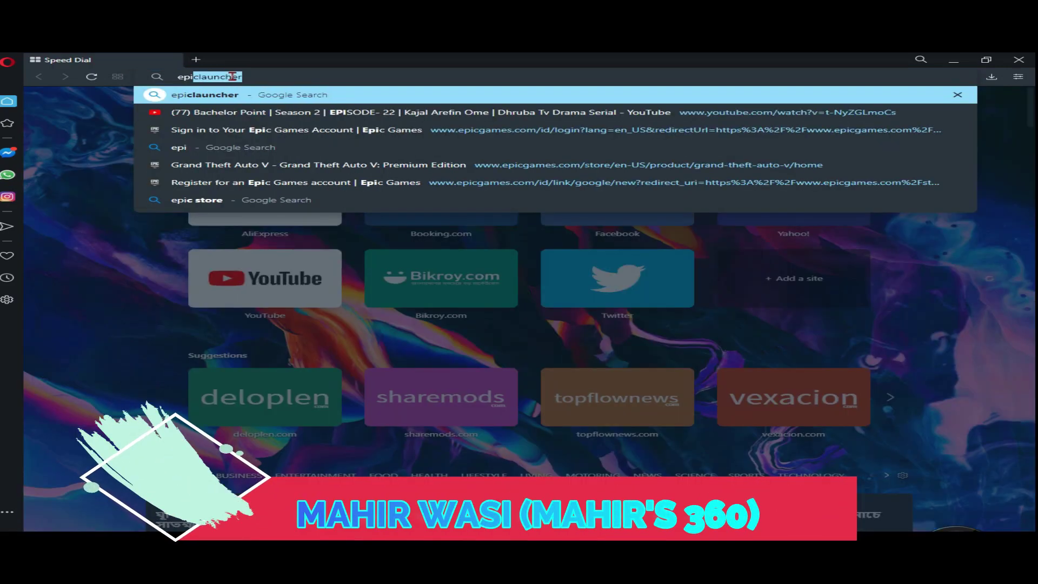
type("launch")
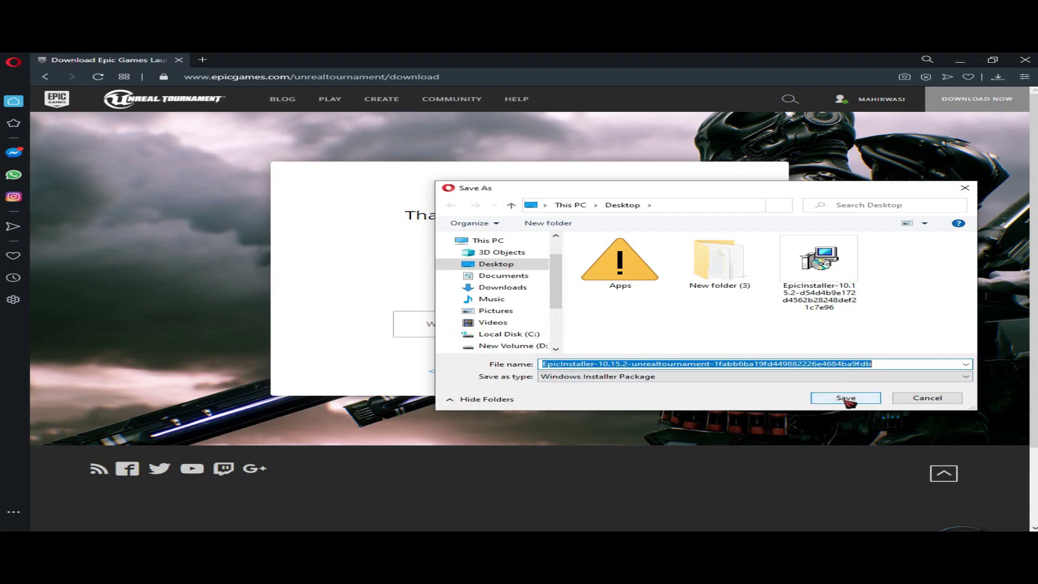
left_click(845, 399)
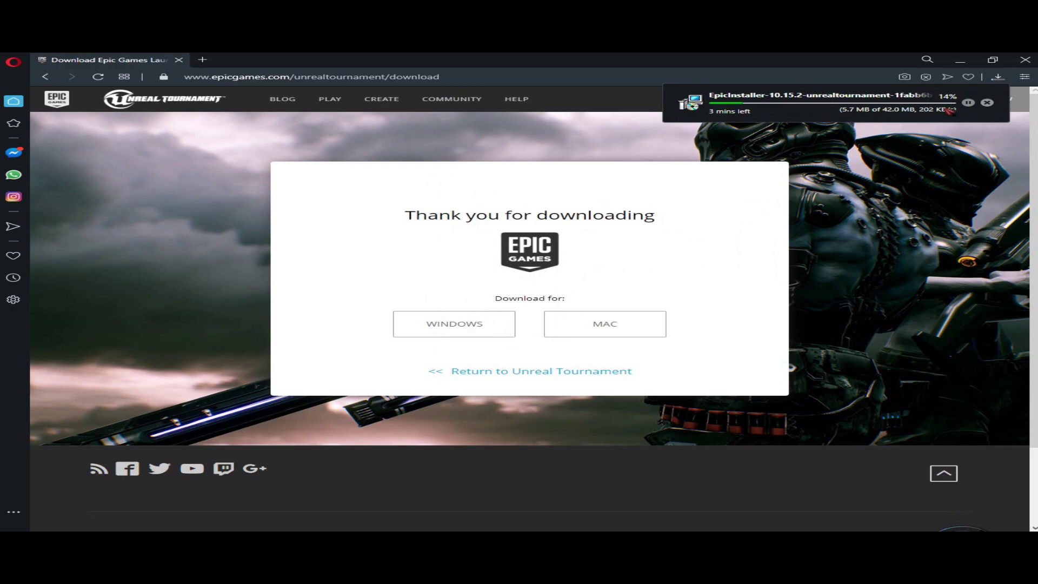
left_click(968, 103)
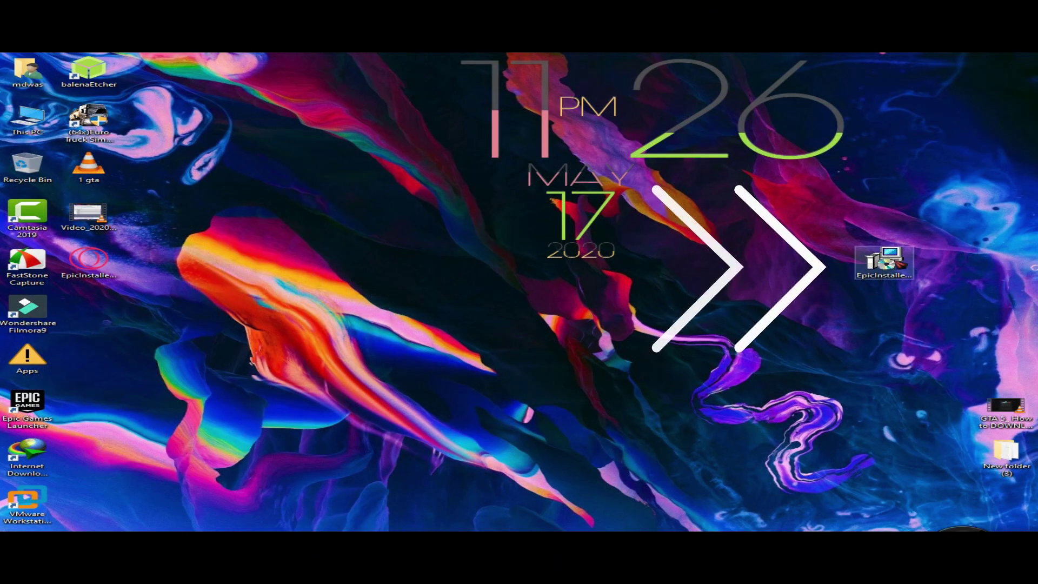
Run the EpicInstaller setup from the Desktop, then launch the Epic Games Launcher shortcut.
left_click(895, 263)
double_click(895, 264)
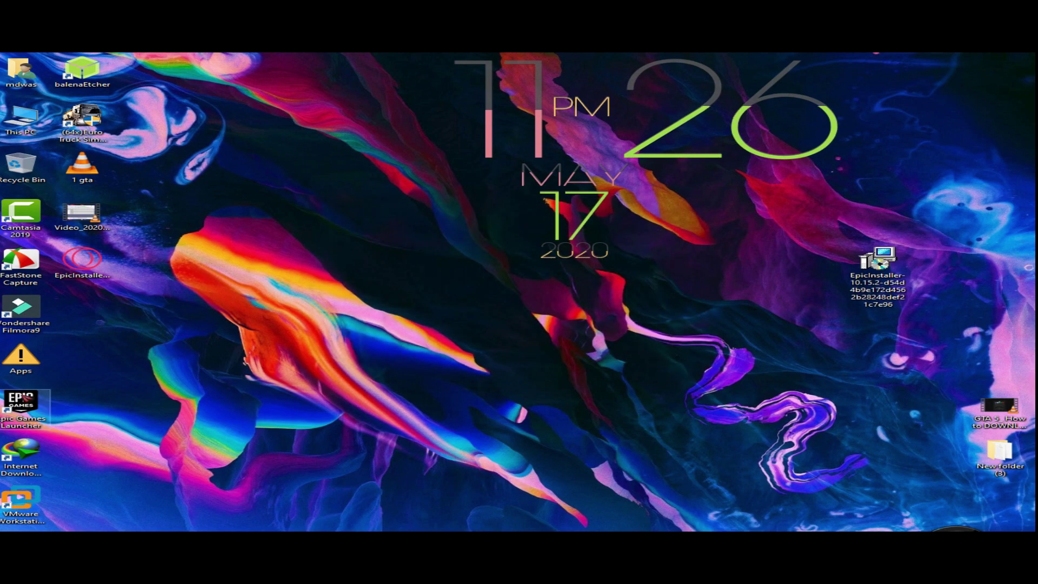
double_click(23, 404)
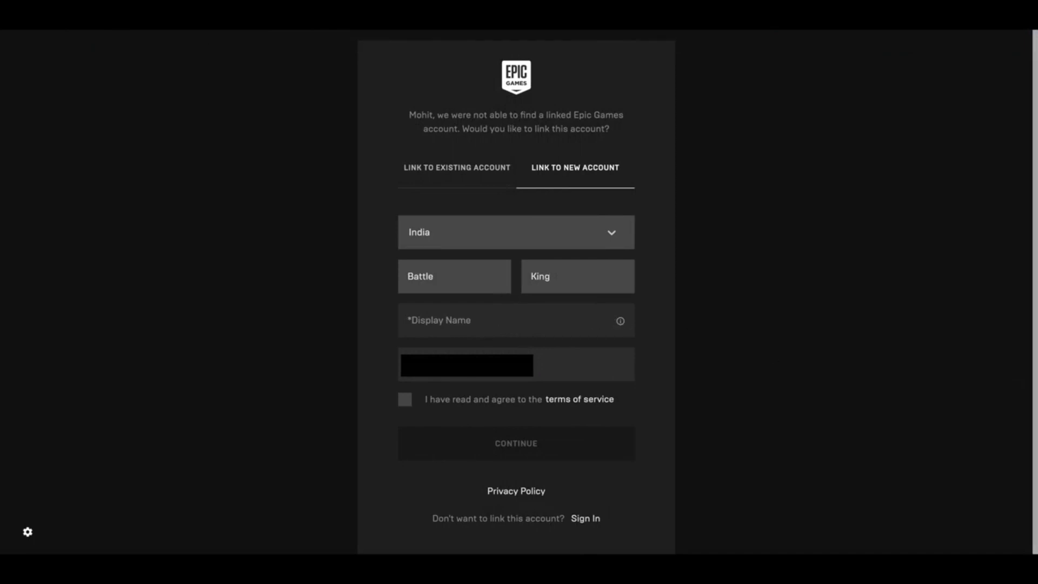
Enter a display name, accept the terms, and verify the account with the emailed security code.
key("Tab")
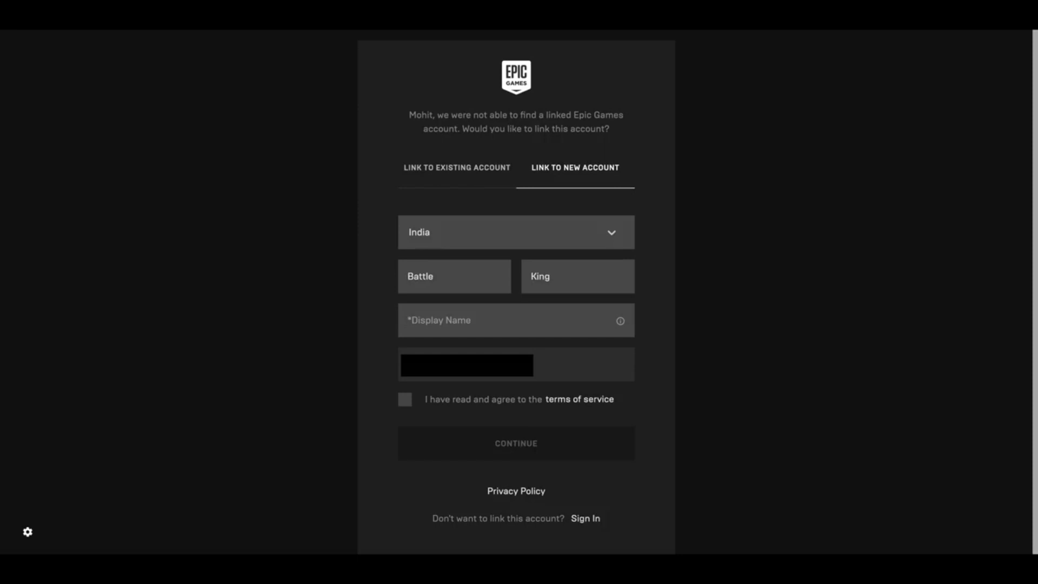
type("Sukh")
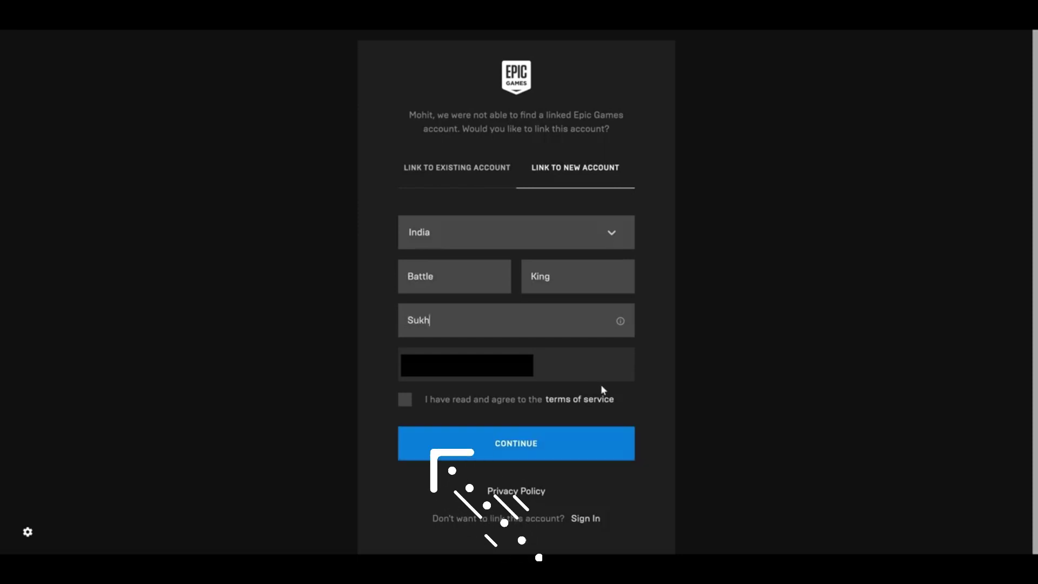
type("charlie")
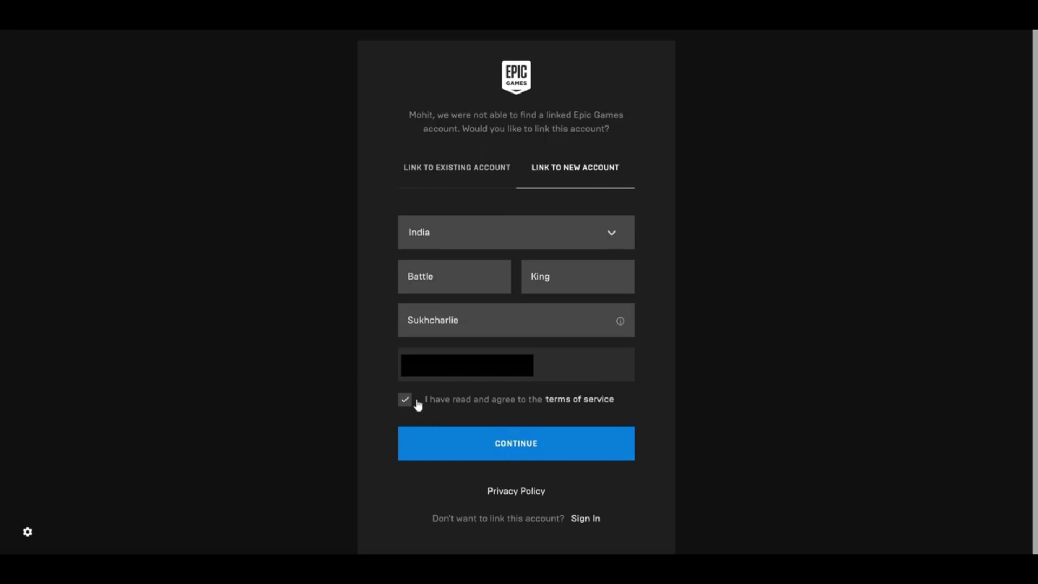
left_click(543, 455)
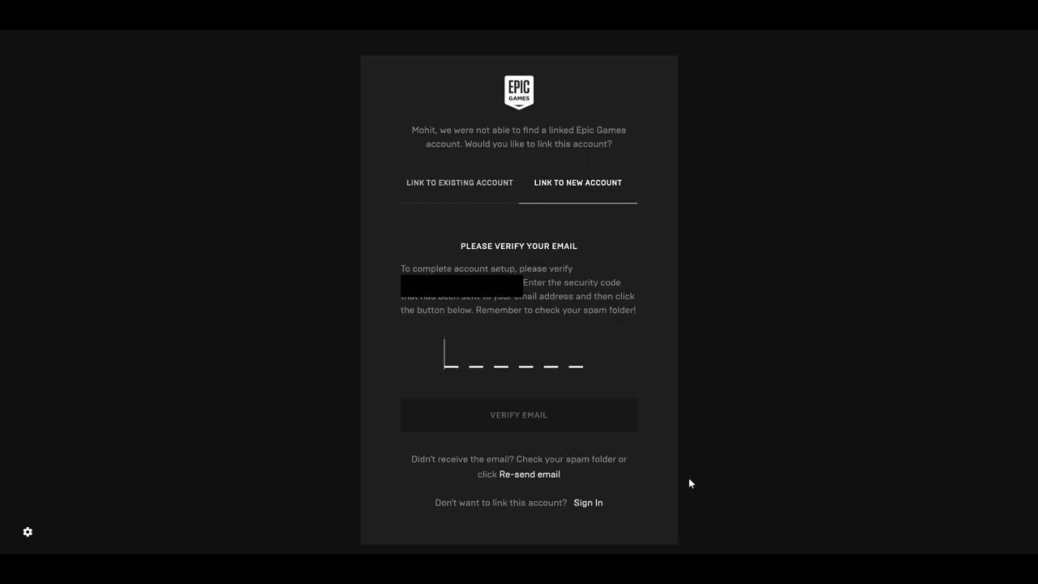
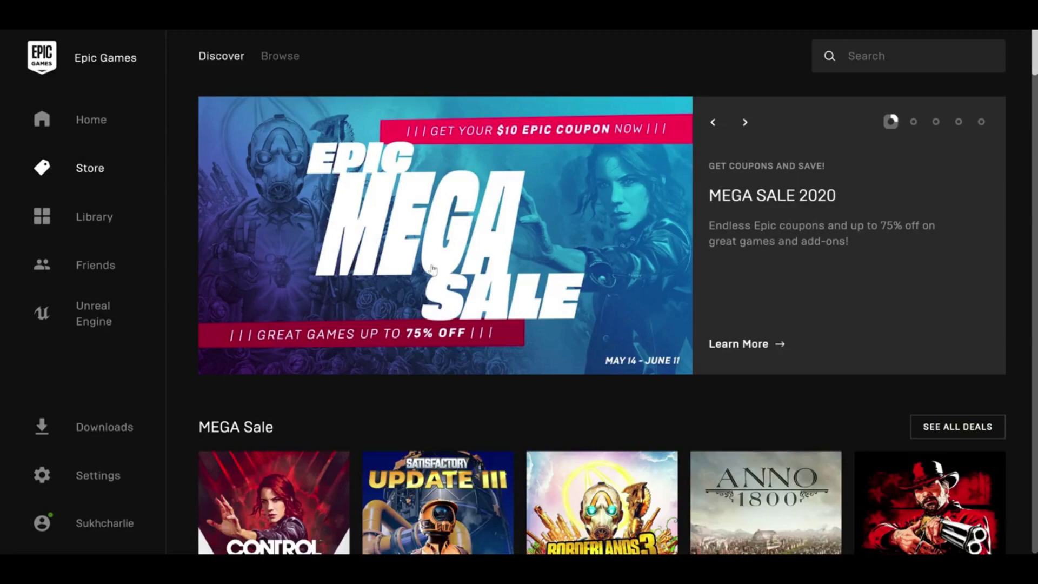
Open the Grand Theft Auto V page from the store banner and claim it for free.
left_click(745, 122)
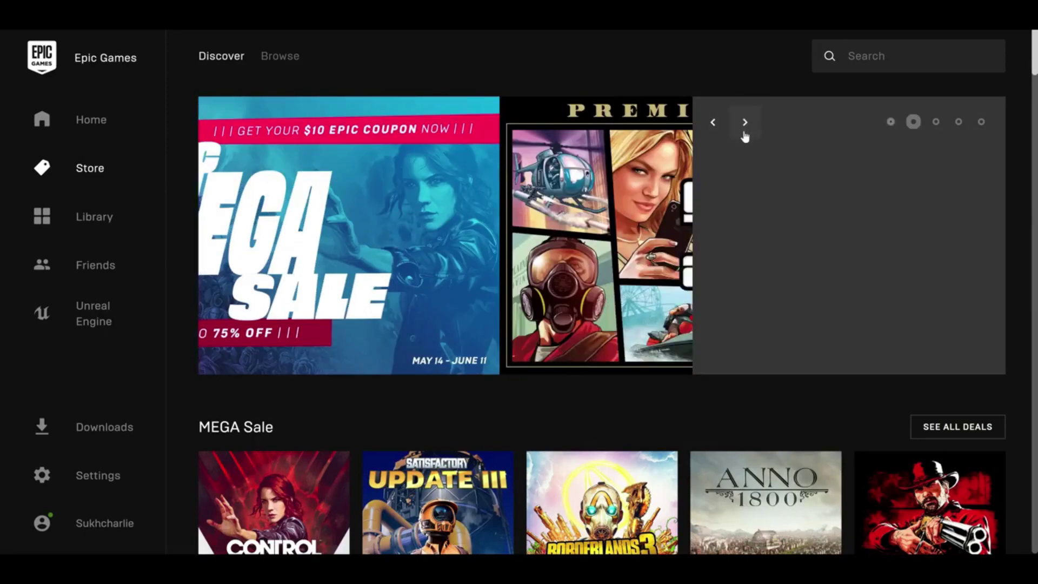
left_click(714, 122)
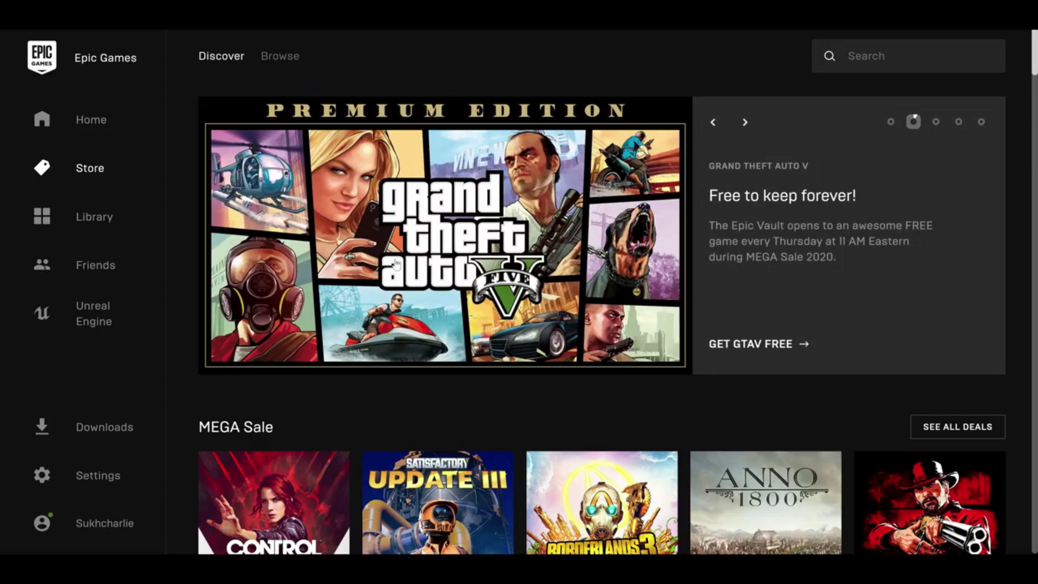
left_click(390, 276)
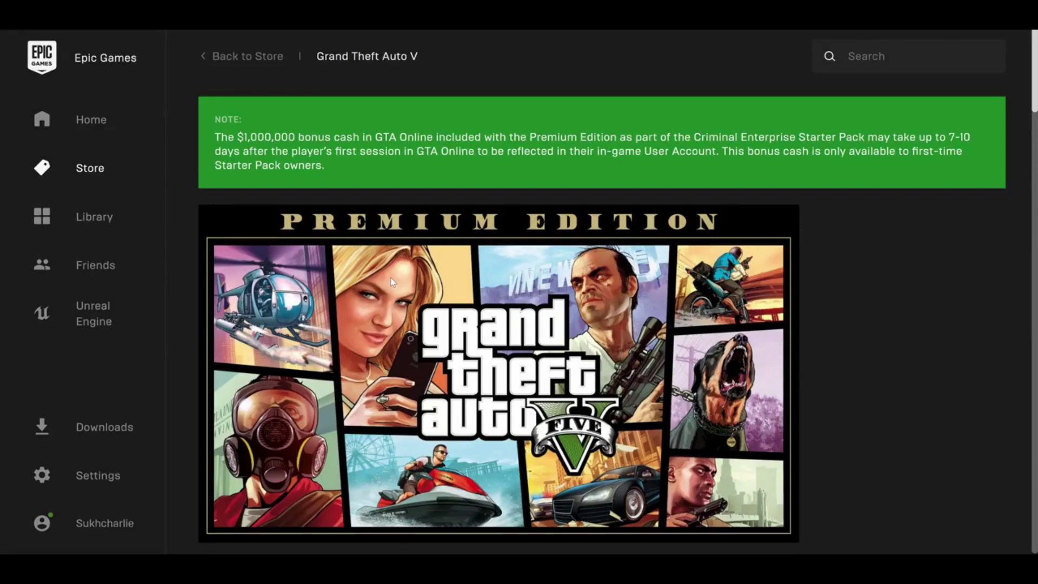
scroll(390, 277, "down", 5)
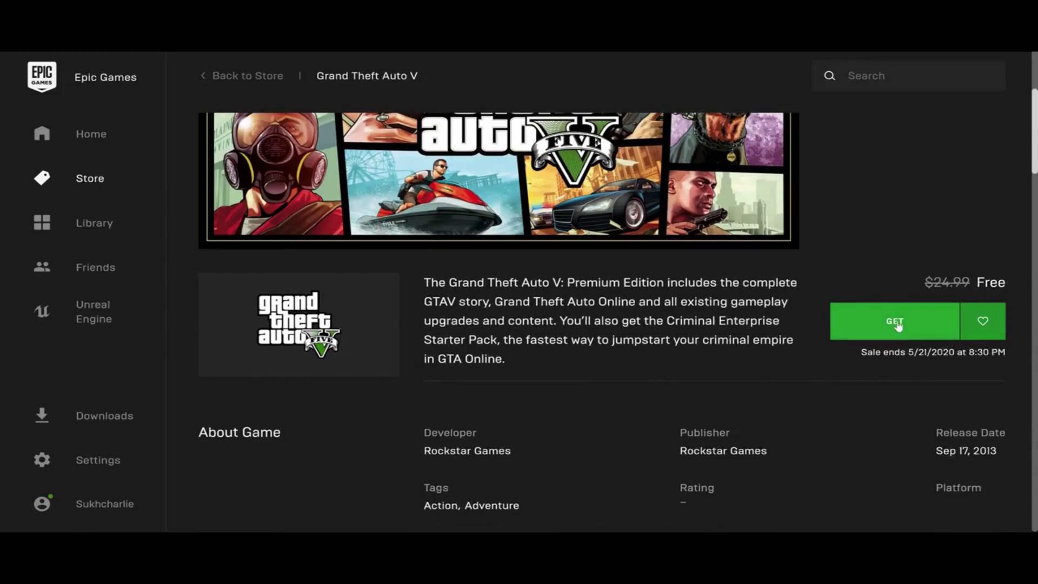
left_click(865, 322)
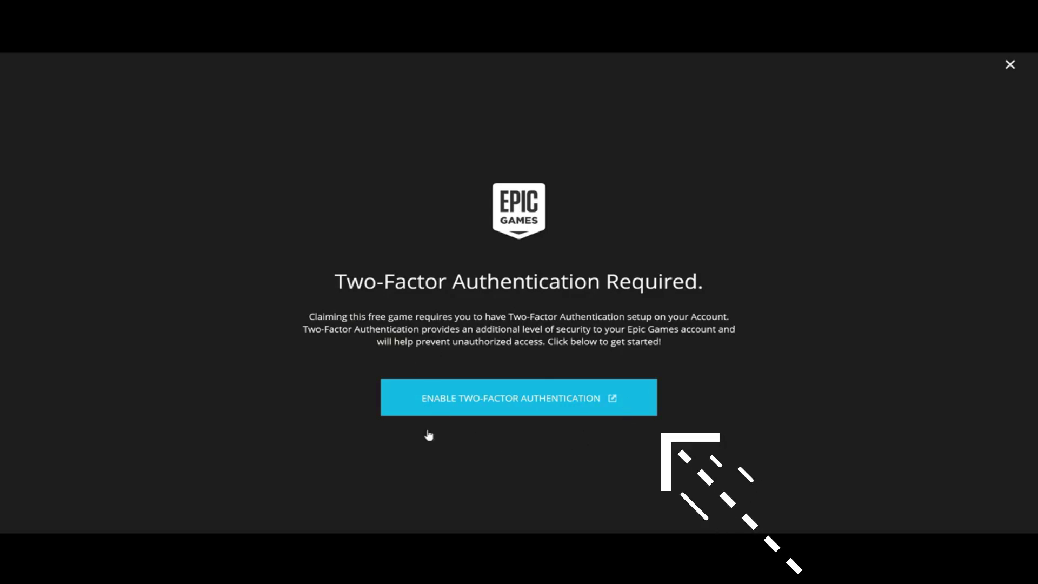
Save the new password on the Epic Games account settings page.
left_click(390, 400)
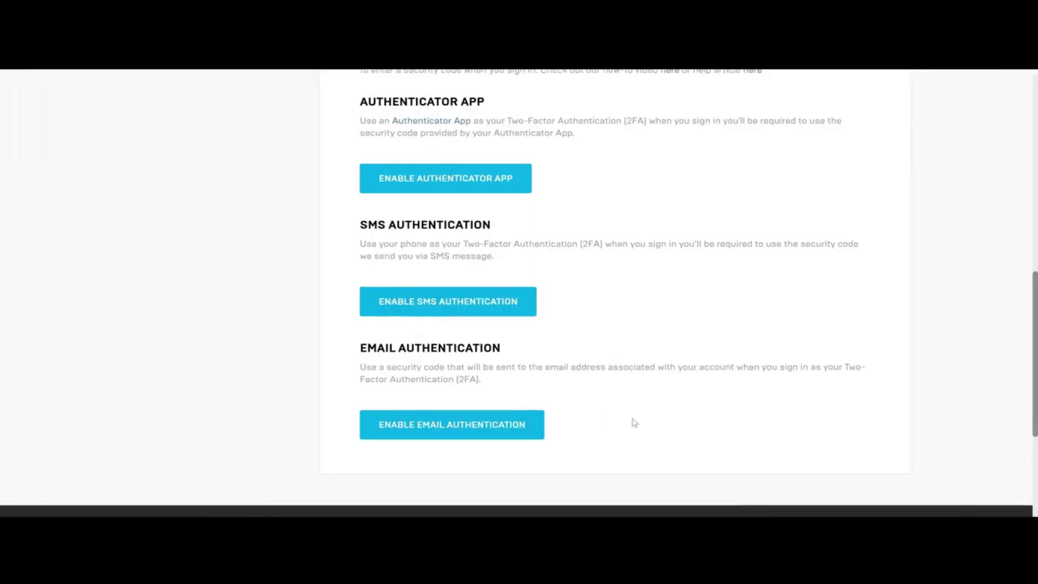
scroll(633, 421, "up", 7)
scroll(635, 422, "up", 2)
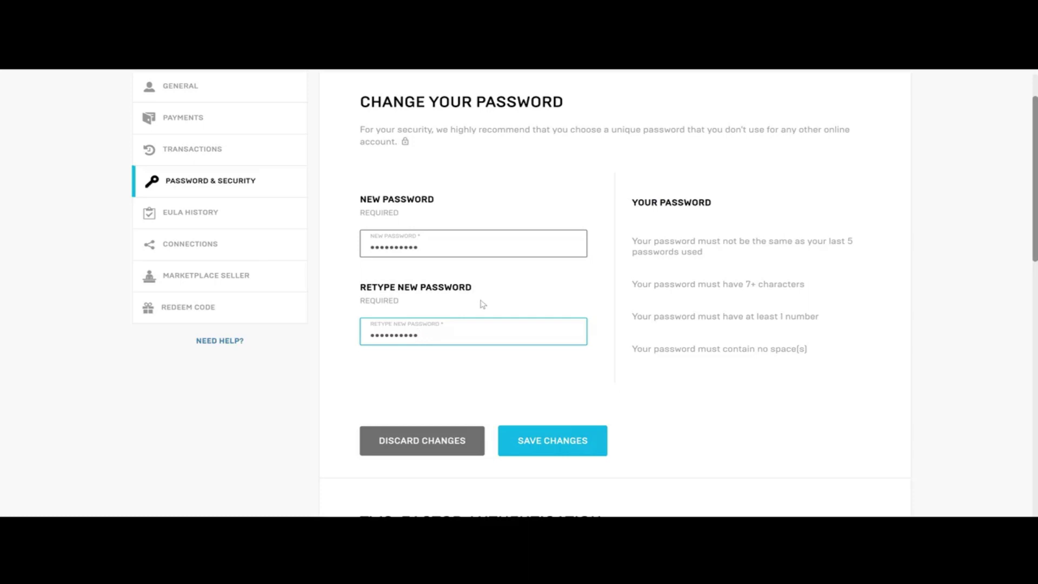
left_click(551, 436)
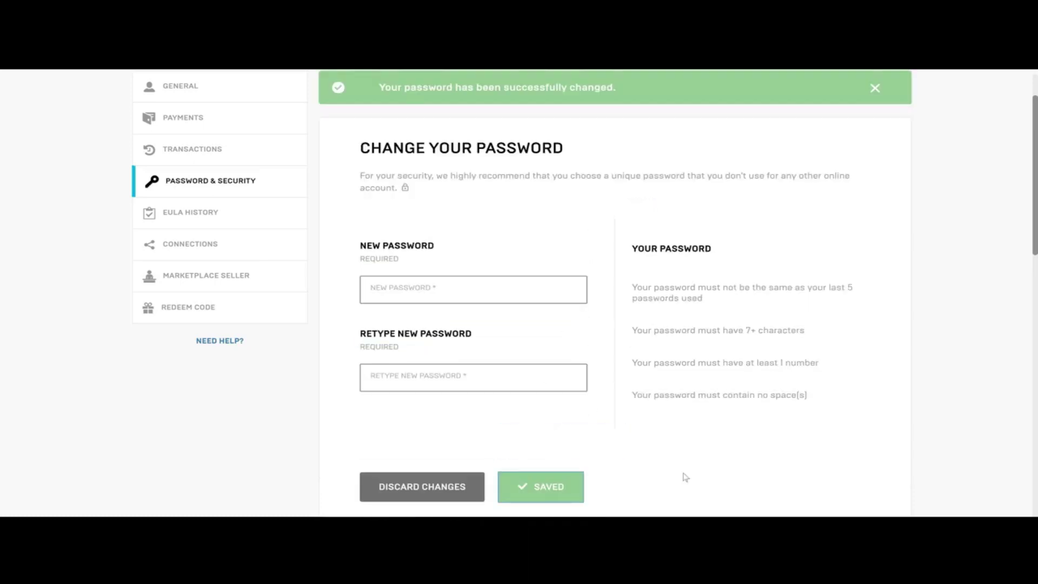
Enable email two-factor authentication by entering the emailed security code.
scroll(686, 477, "down", 8)
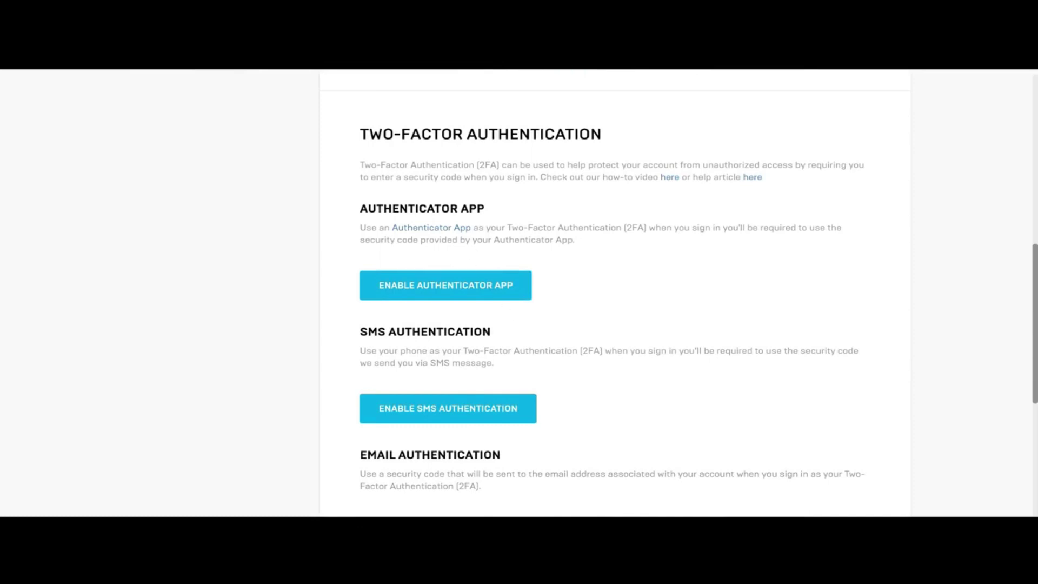
scroll(560, 312, "down", 1)
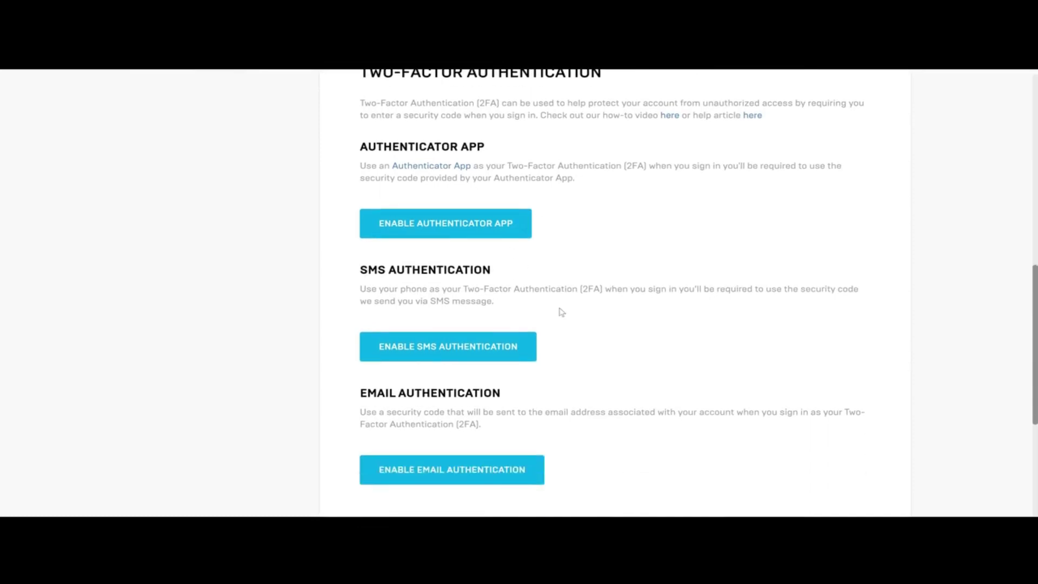
left_click(410, 469)
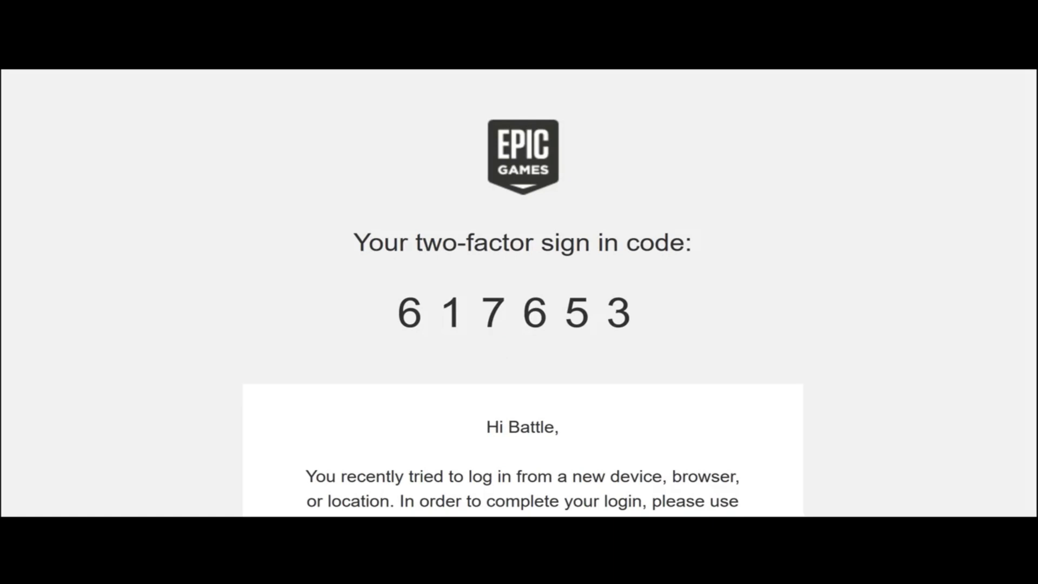
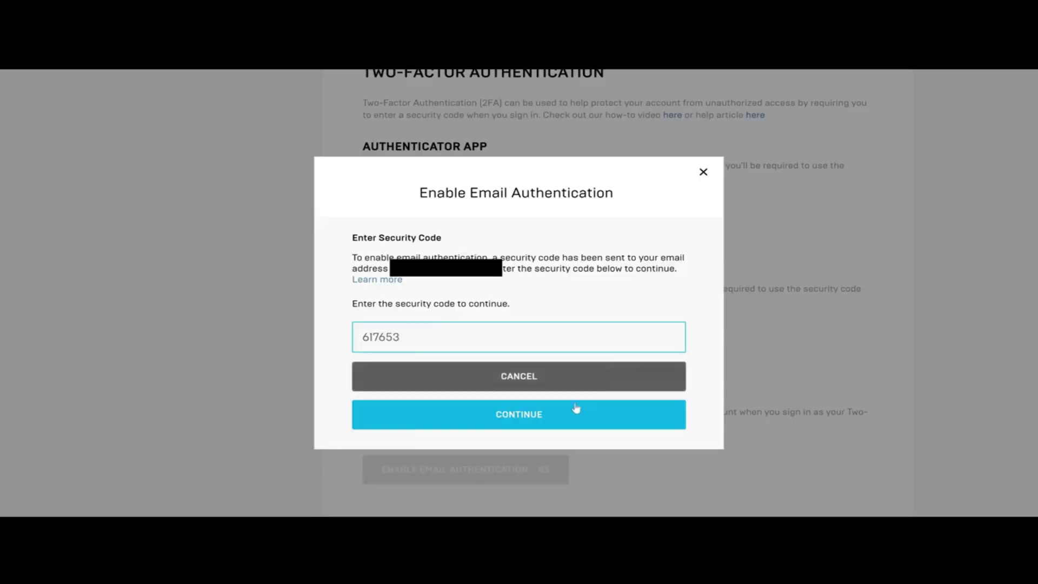
left_click(562, 420)
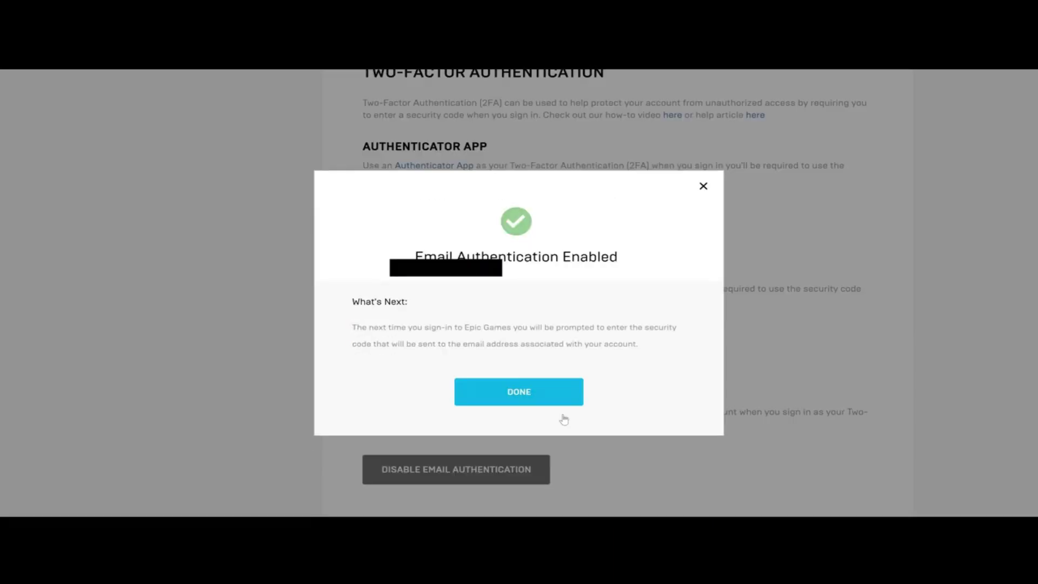
left_click(531, 399)
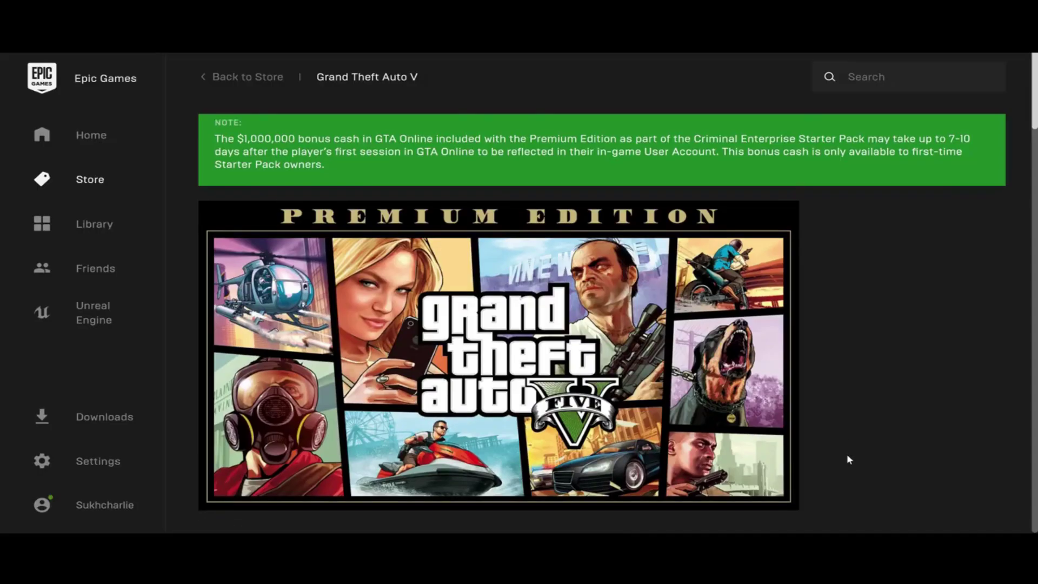
Place the free order for Grand Theft Auto V and go to the Library.
scroll(846, 453, "down", 2)
scroll(891, 522, "down", 1)
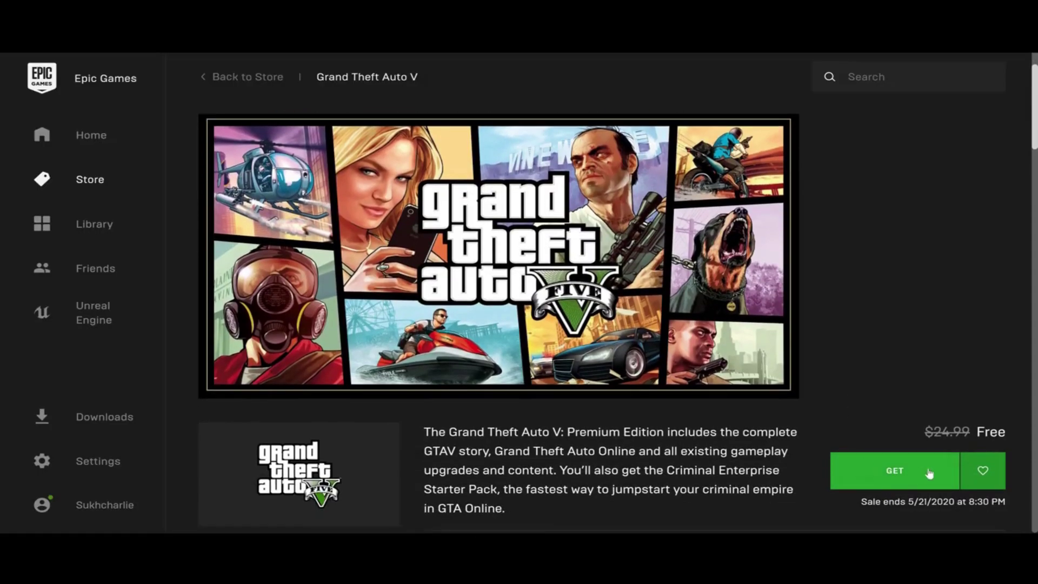
left_click(910, 478)
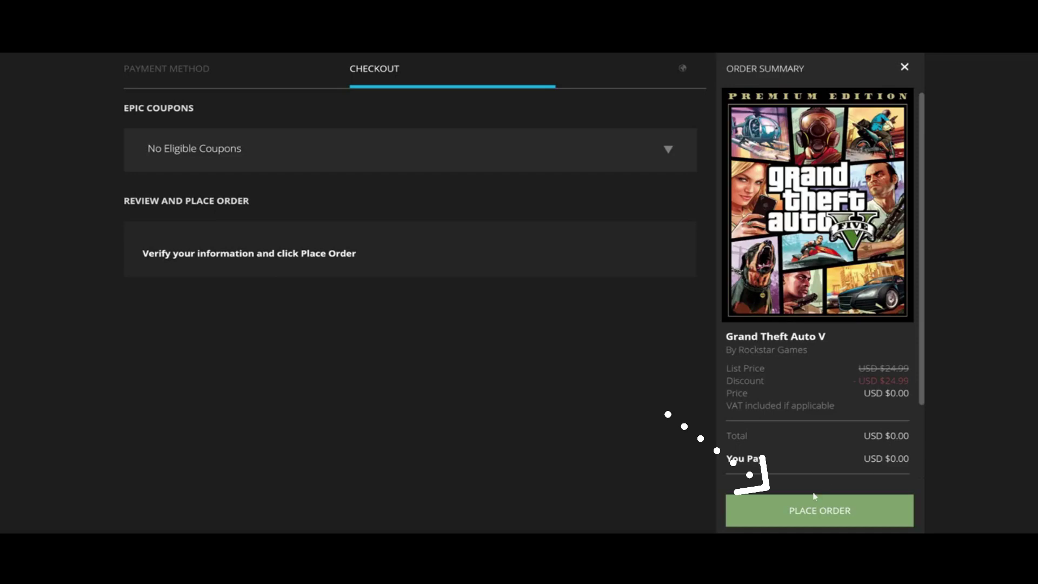
left_click(820, 512)
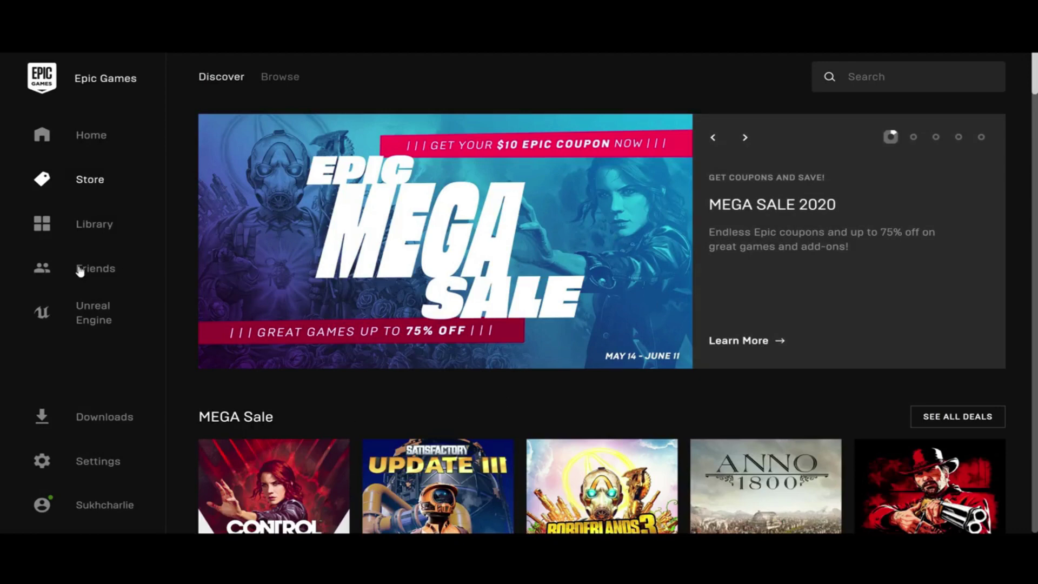
left_click(99, 239)
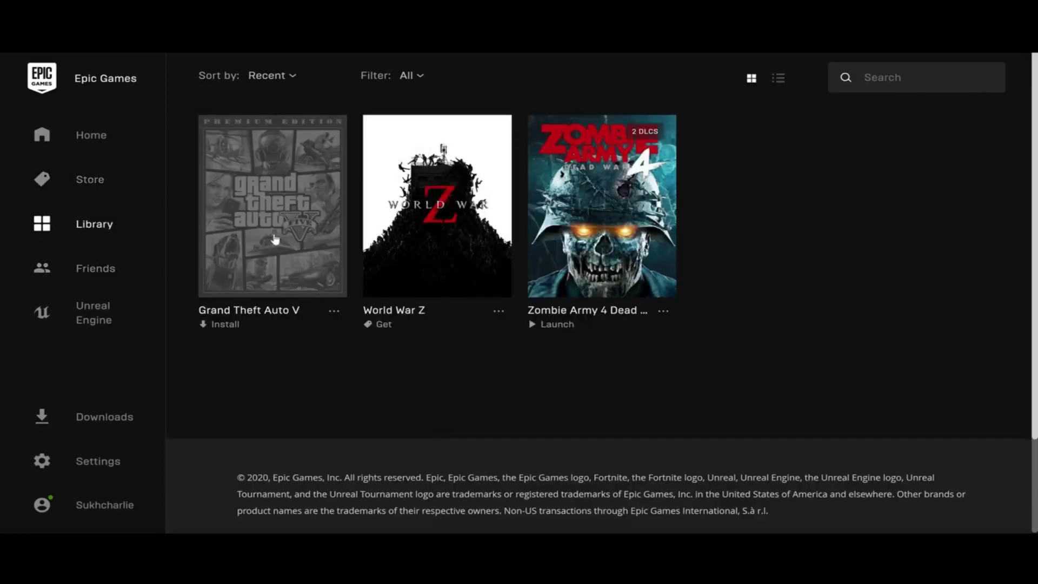
Install Grand Theft Auto V to the chosen folder, then pause and resume it in Downloads.
left_click(291, 197)
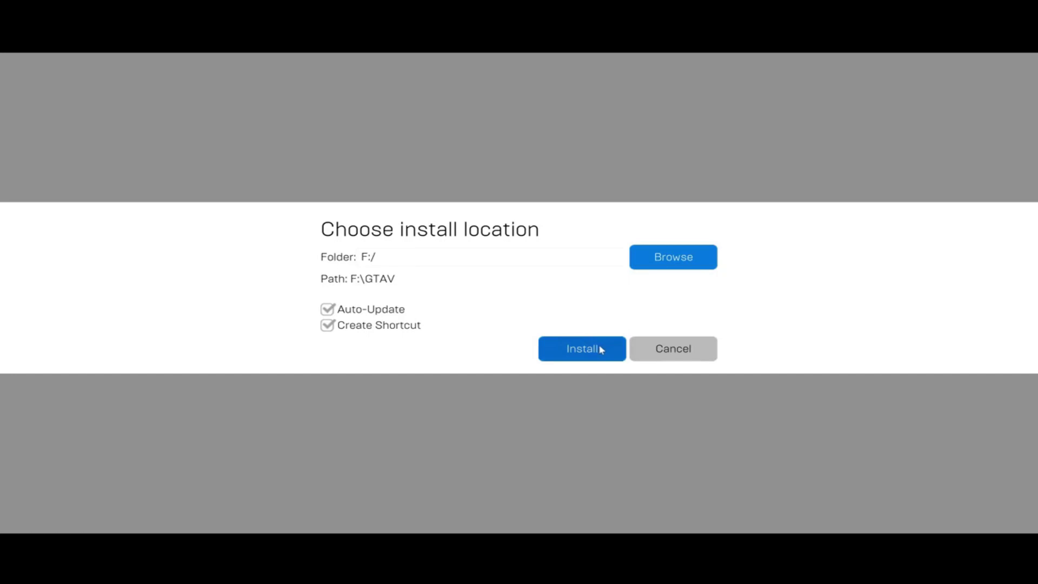
left_click(593, 348)
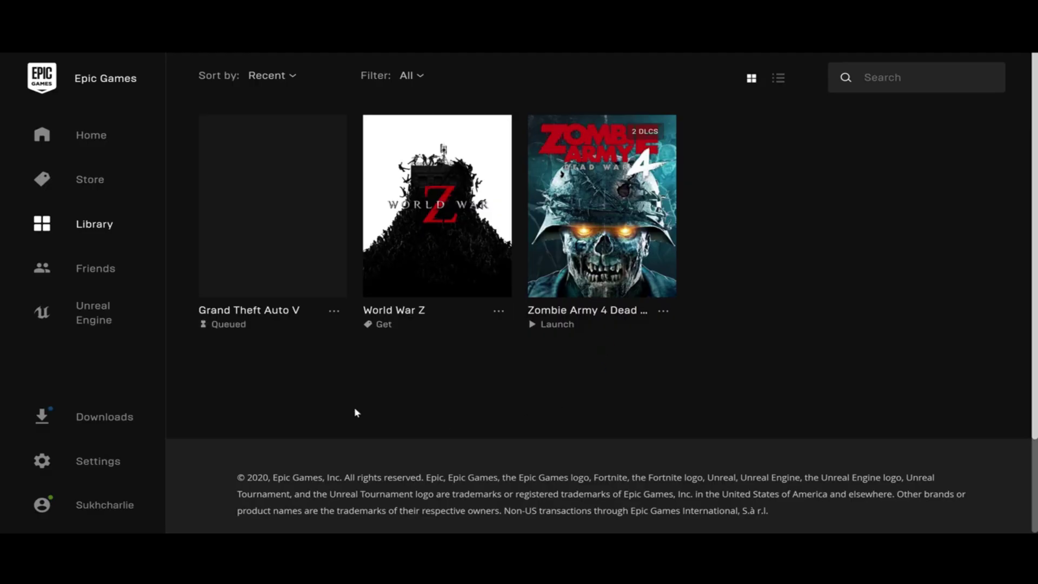
left_click(121, 417)
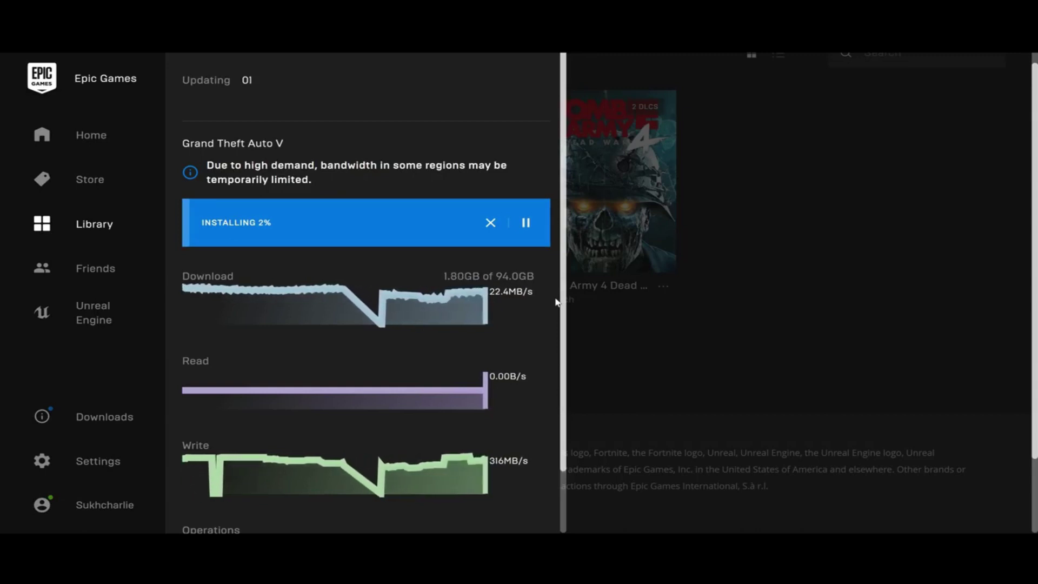
left_click(525, 222)
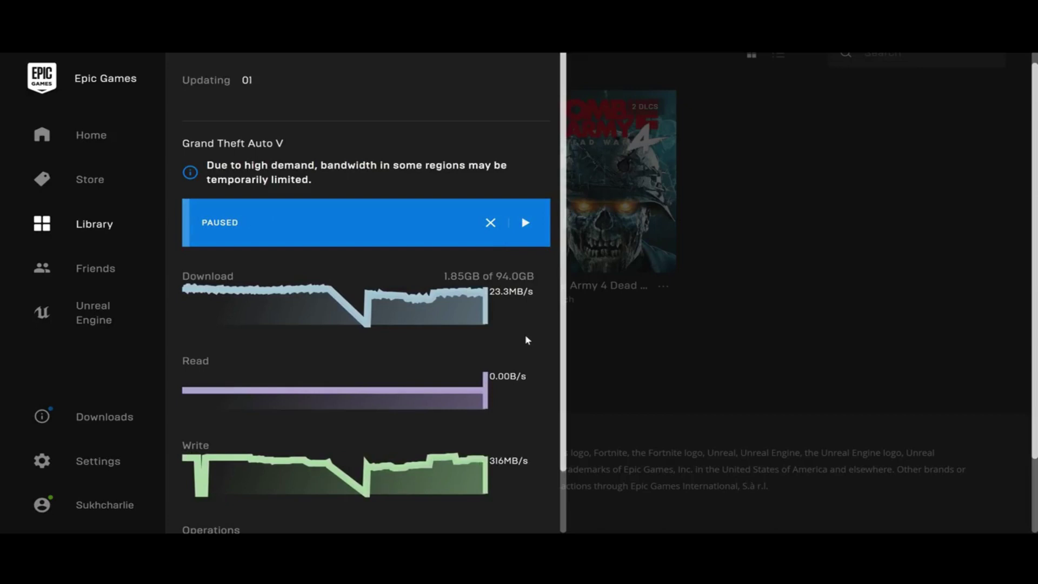
left_click(526, 223)
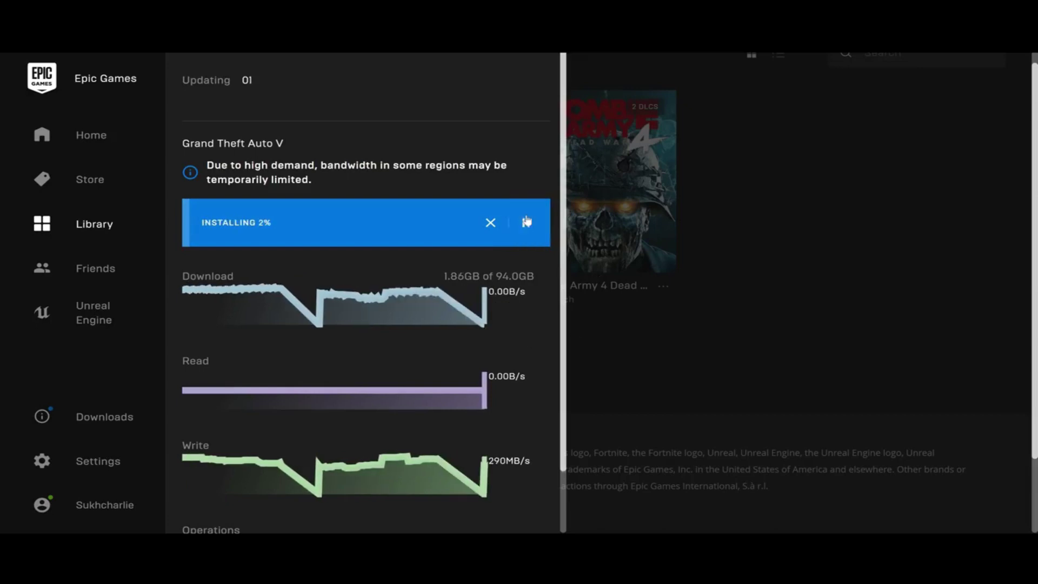